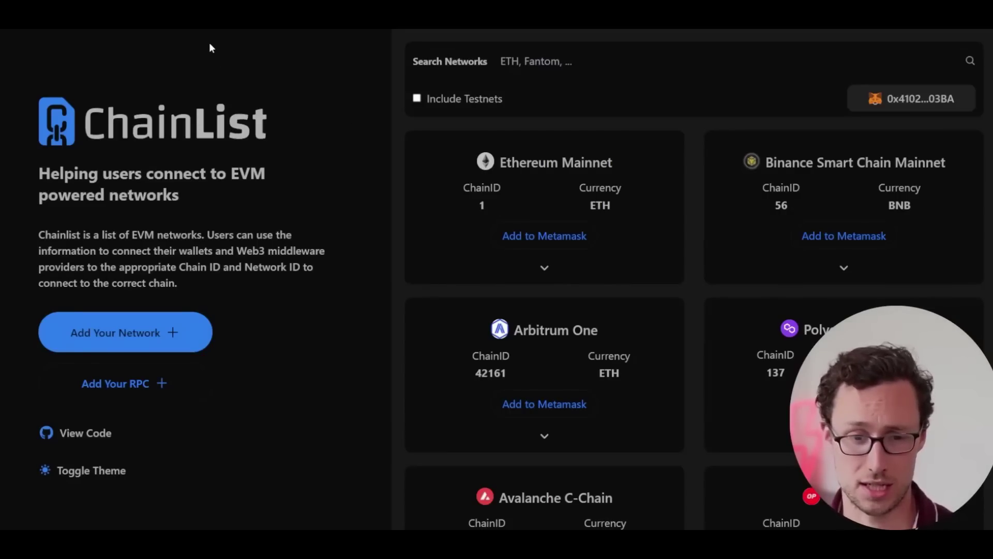
- Search ChainList's networks for 'zks' to find the zkSync networks
left_click(563, 62)
type("zks")
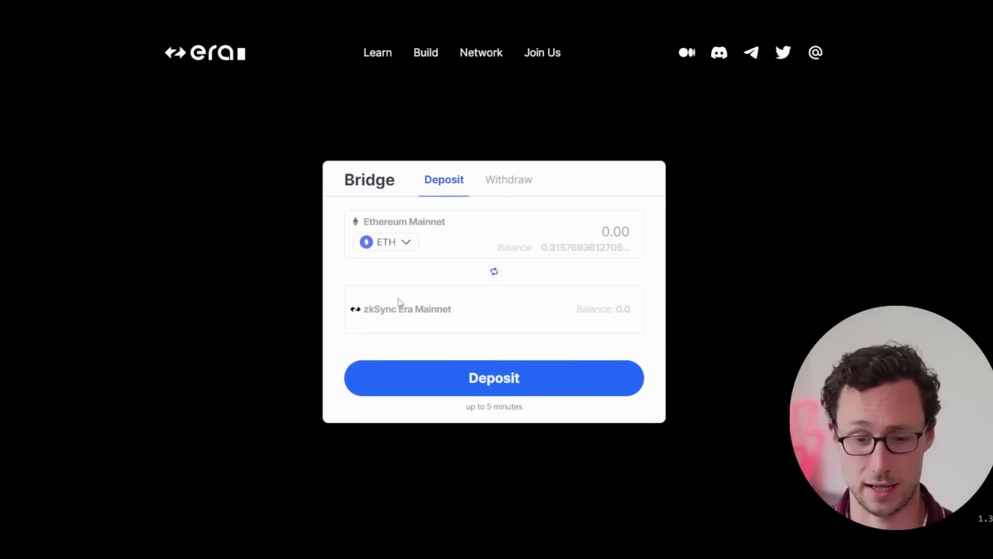
- Choose ETH as the bridge token and enter a 0.1 deposit amount
left_click(403, 242)
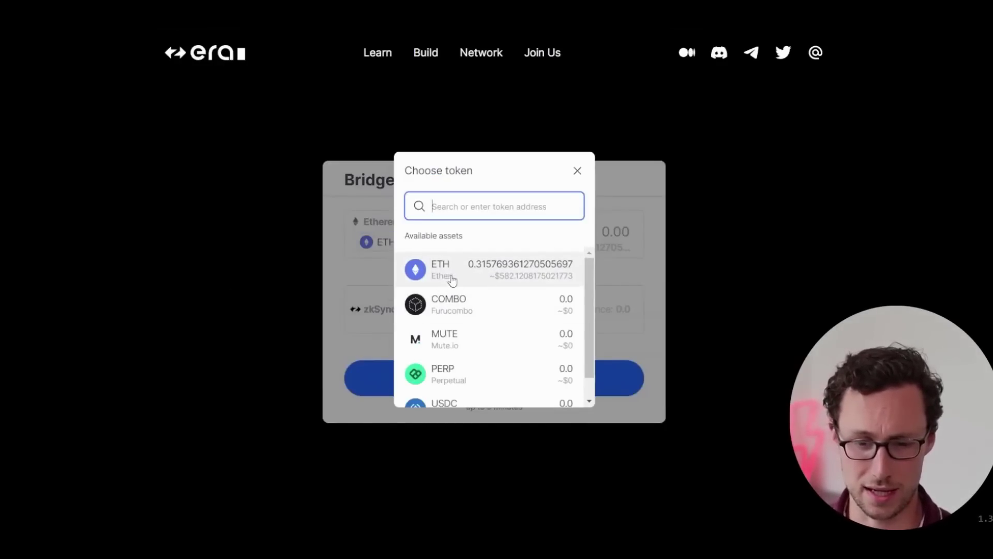
scroll(493, 276, "down", 1)
scroll(502, 290, "up", 1)
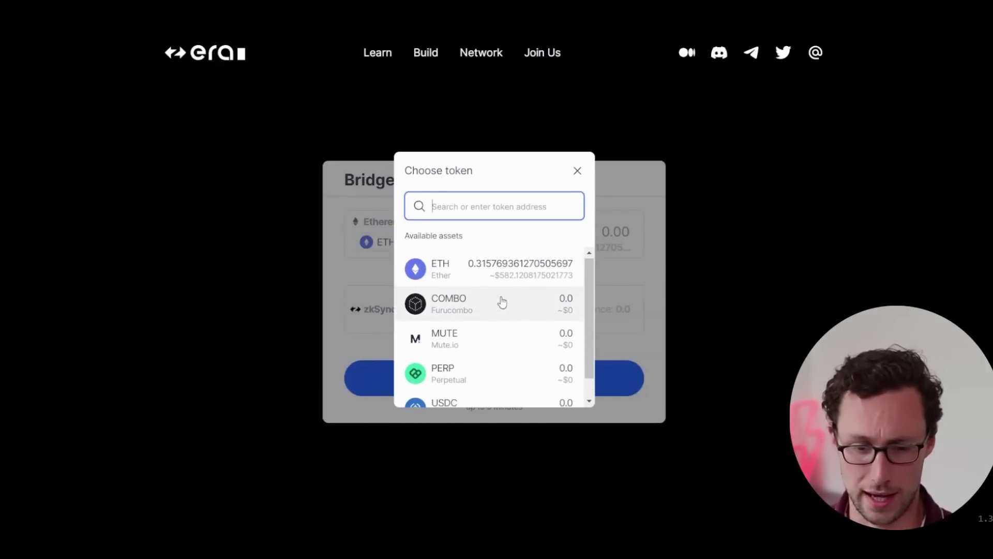
scroll(504, 286, "down", 1)
scroll(507, 270, "up", 1)
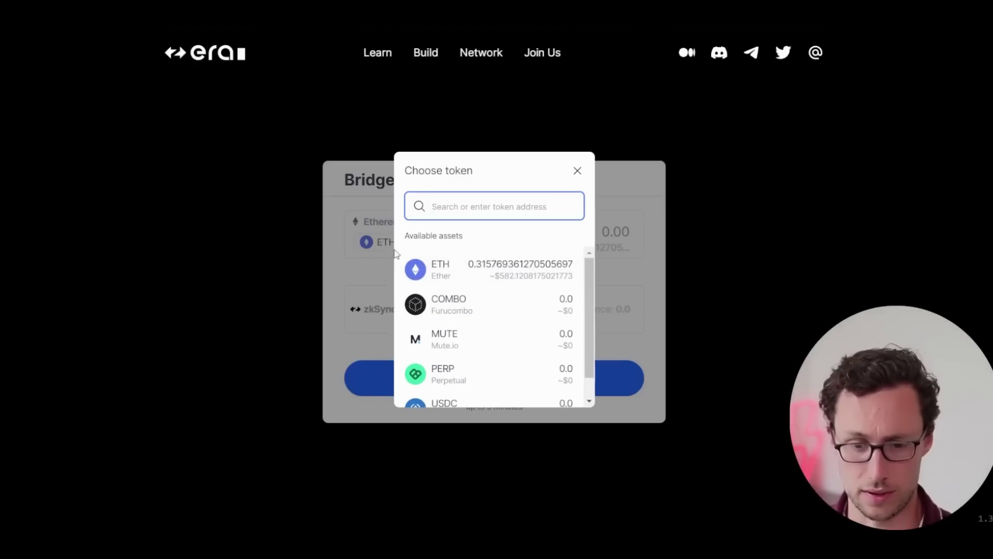
left_click(476, 267)
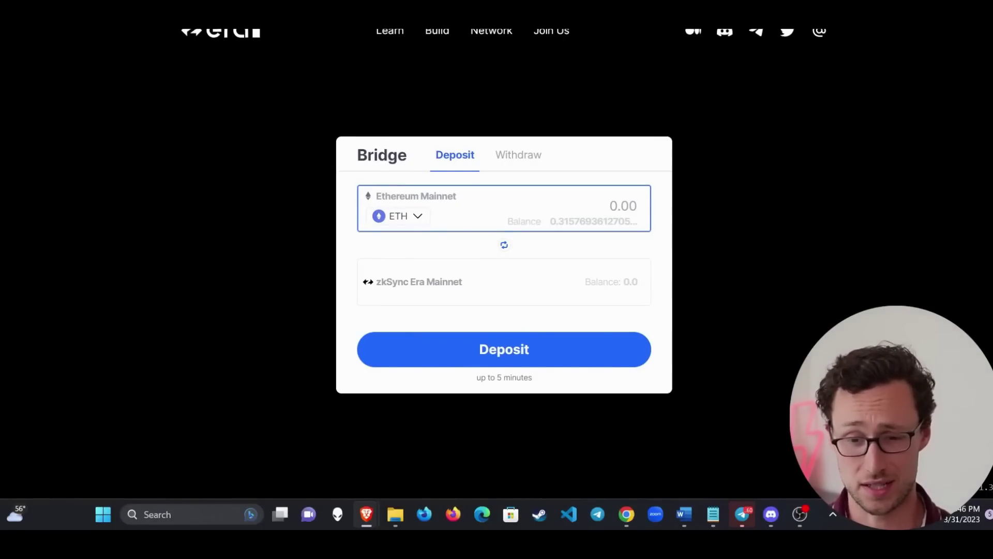
key("BackSpace")
key("BackSpace")
key("BackSpace")
type(".1")
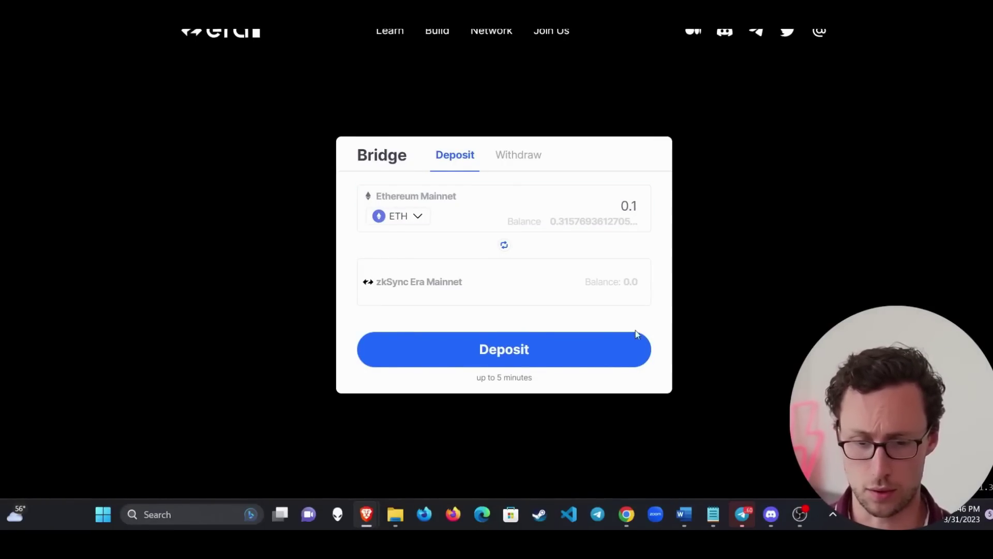
- Submit the 0.1 ETH deposit and confirm the transaction in MetaMask
left_click(528, 342)
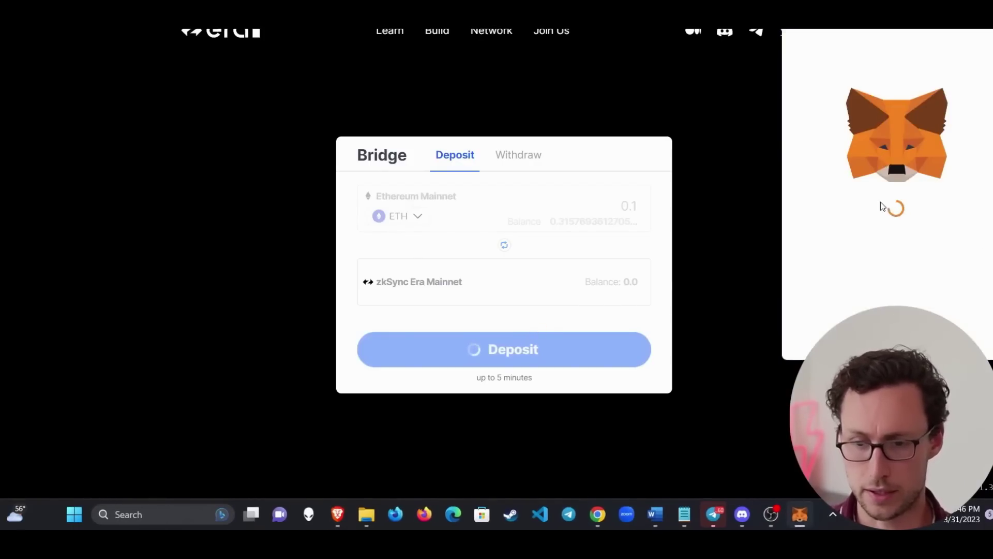
scroll(888, 213, "down", 5)
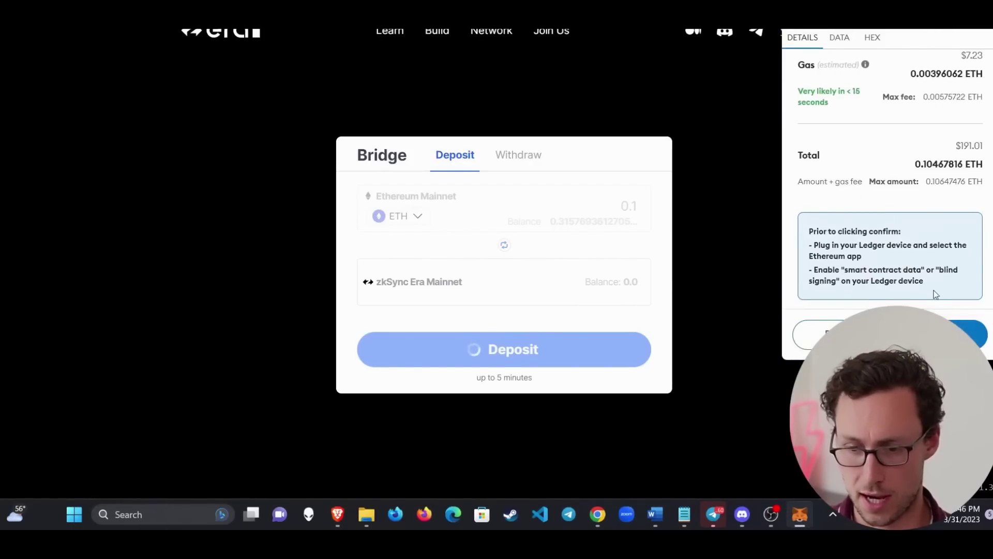
left_click(947, 333)
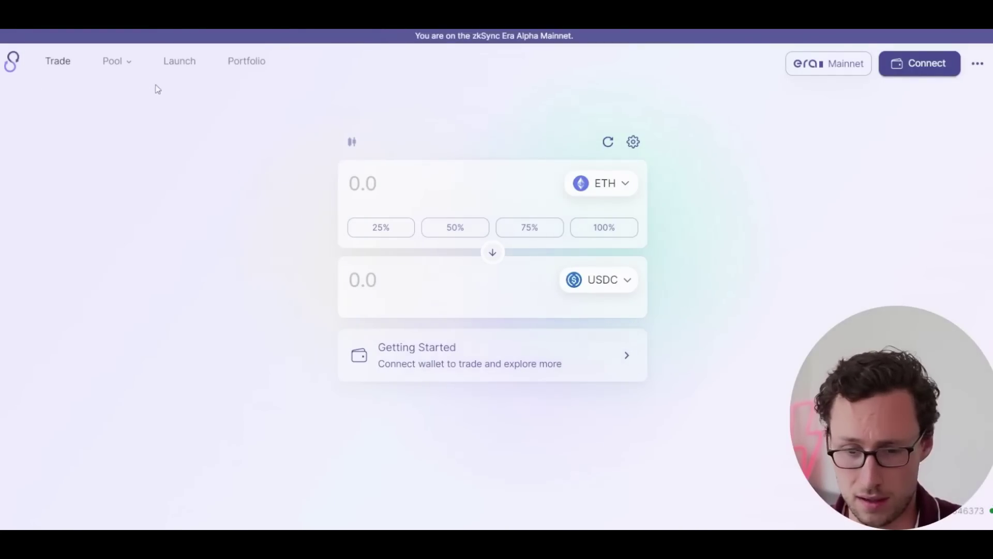
- Glance at the sell-token list, then scroll through SyncSwap's All Pools table
left_click(621, 182)
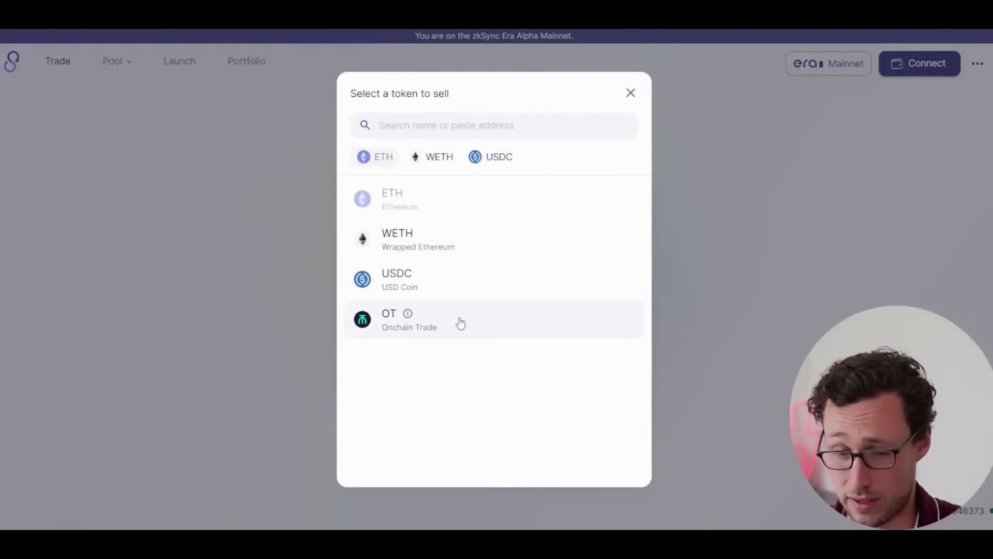
left_click(840, 231)
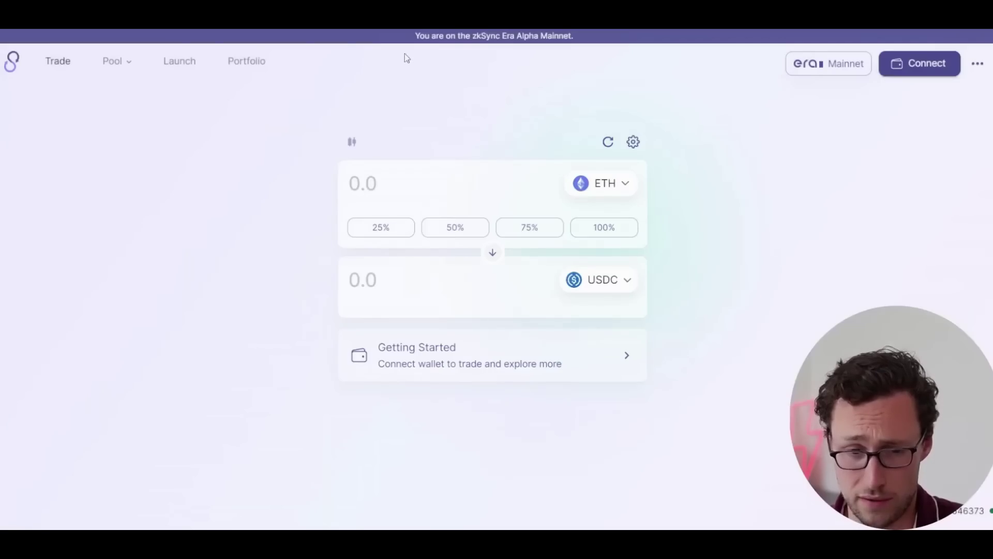
left_click(145, 104)
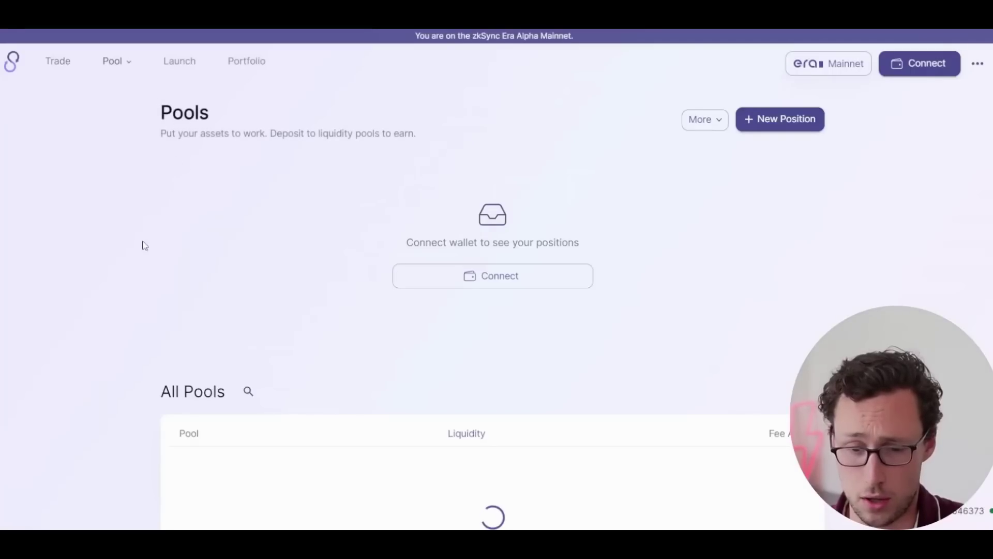
scroll(135, 272, "down", 3)
scroll(135, 274, "down", 5)
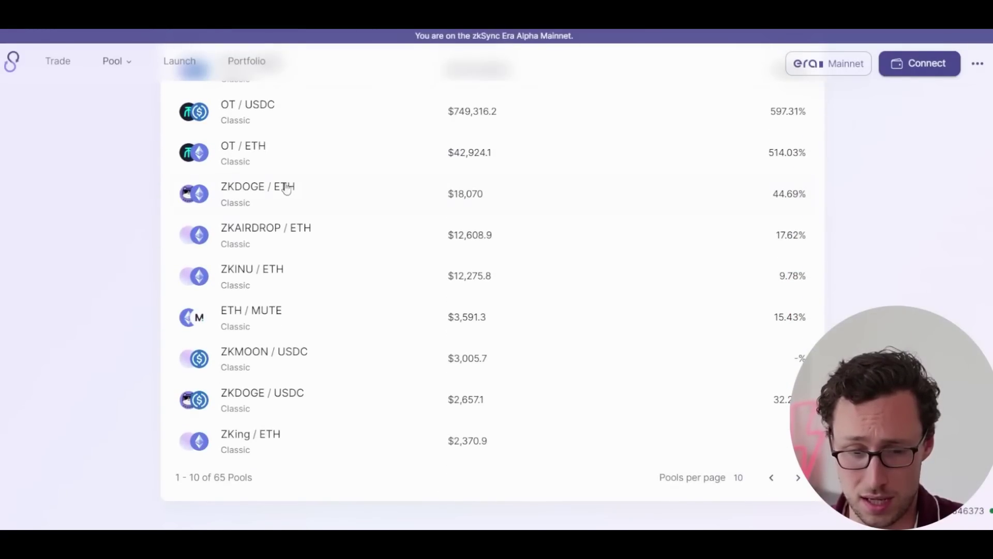
scroll(227, 238, "up", 3)
scroll(243, 243, "down", 3)
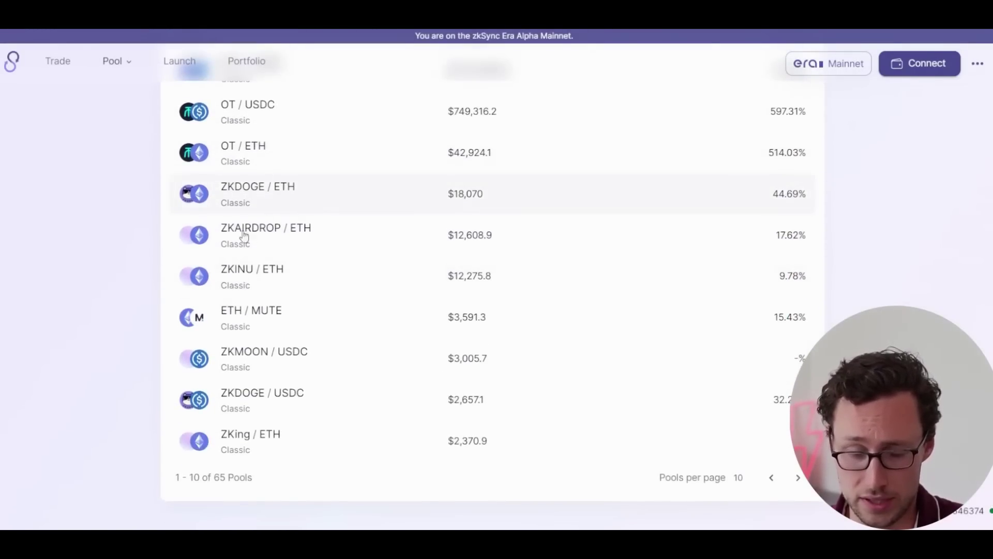
scroll(129, 317, "down", 1)
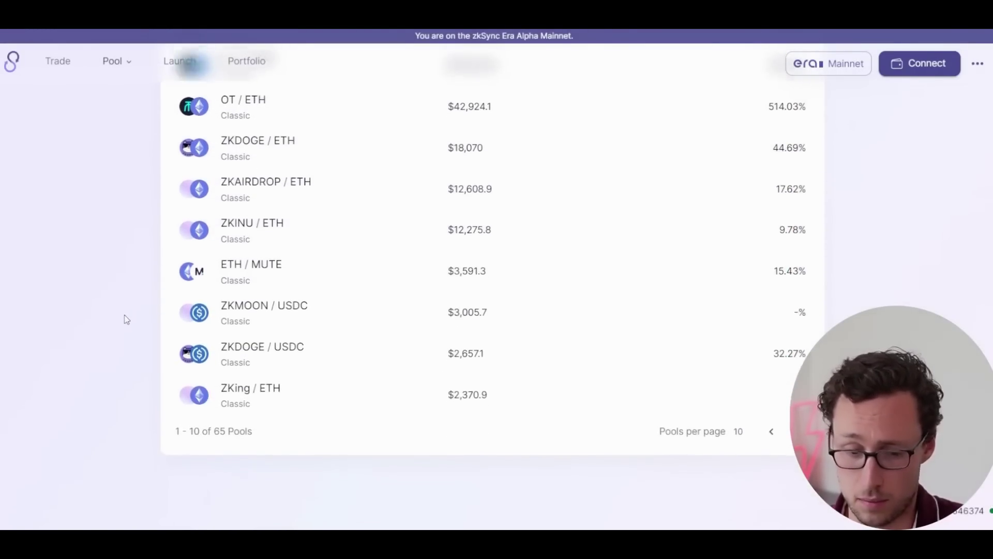
scroll(129, 326, "up", 5)
scroll(129, 336, "down", 1)
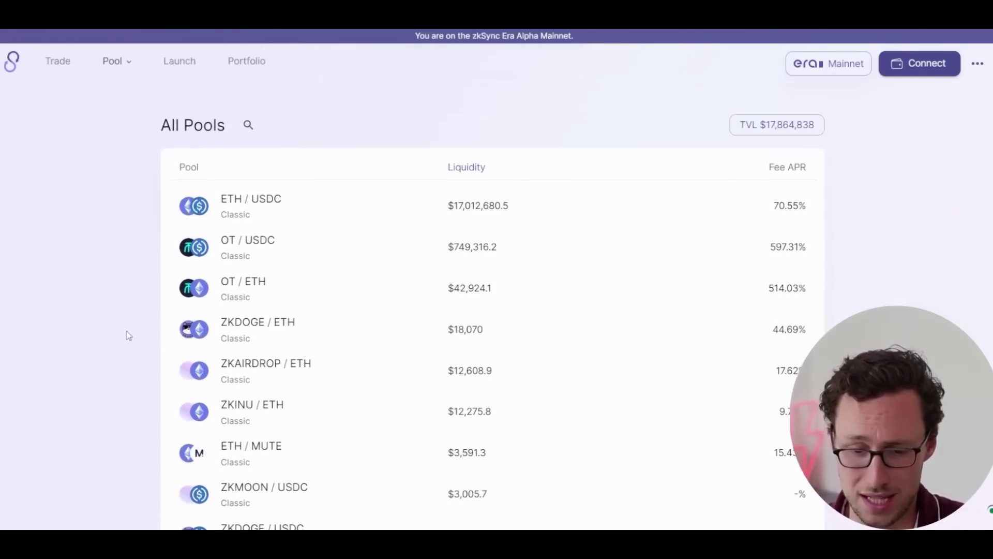
scroll(158, 234, "up", 3)
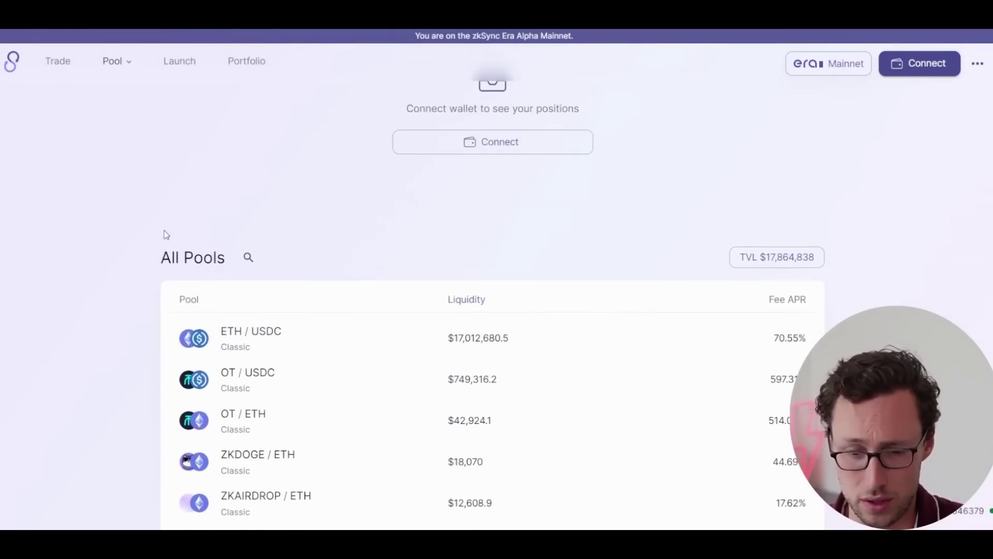
scroll(151, 240, "up", 3)
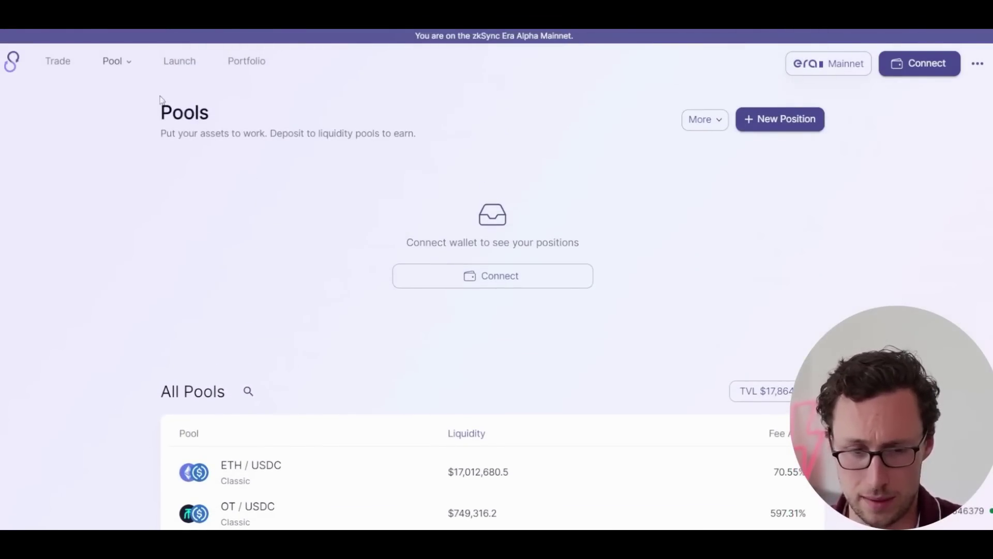
- Enter 0.05 ETH as the swap amount on SyncSwap's Trade page
left_click(59, 63)
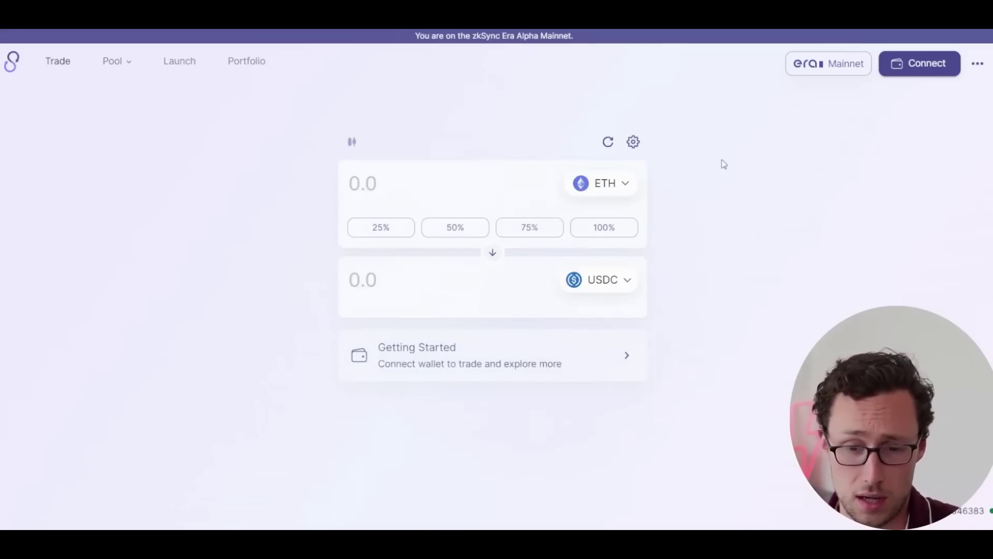
left_click(410, 184)
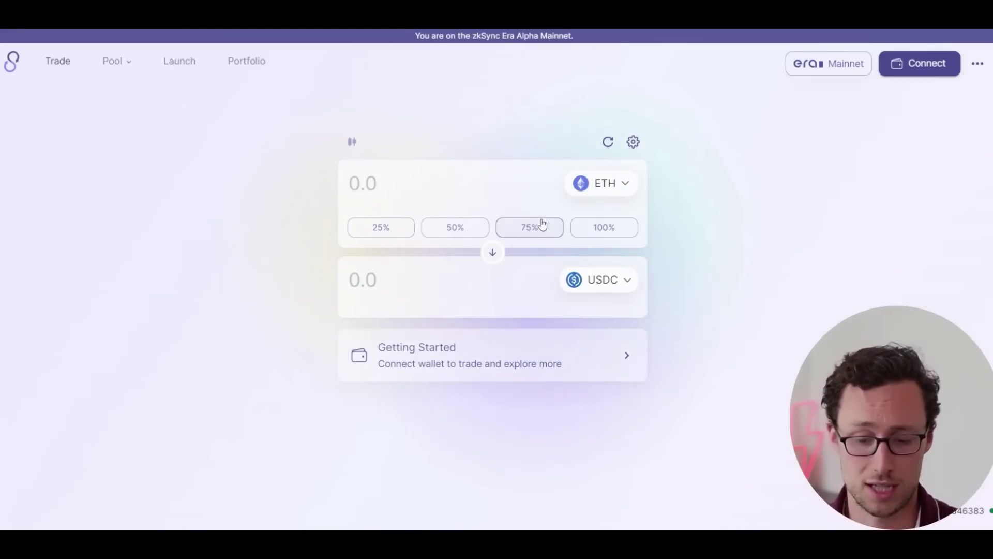
type("0.5")
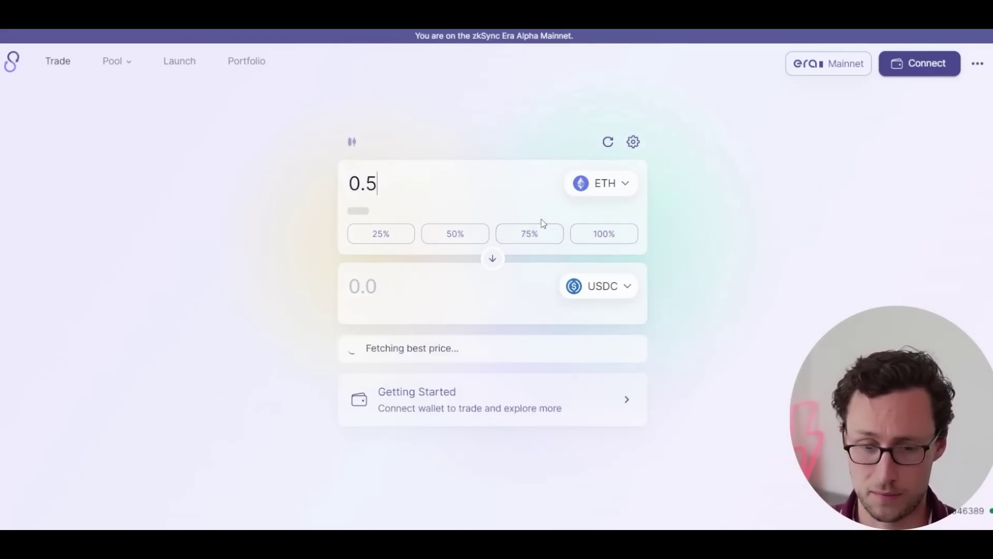
key("BackSpace")
type("05")
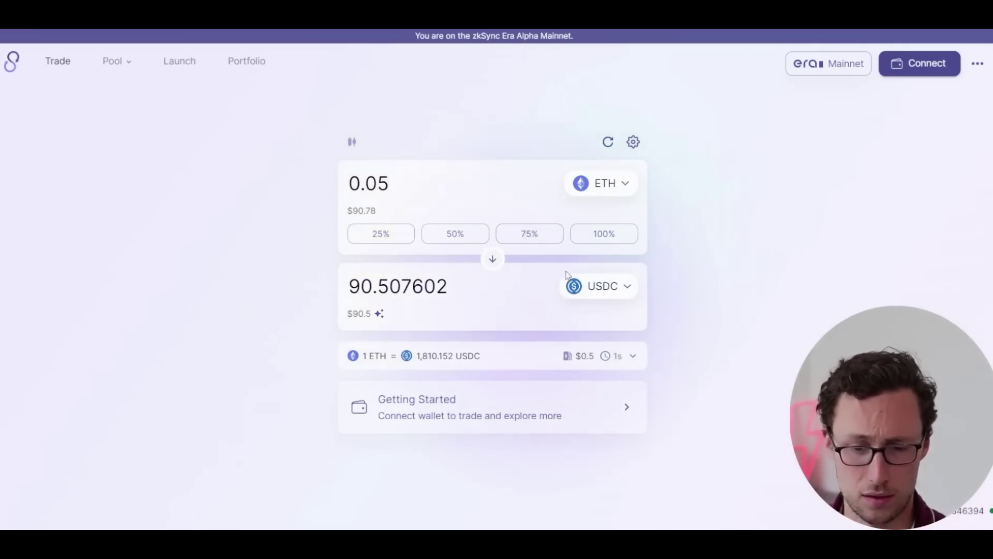
left_click(112, 61)
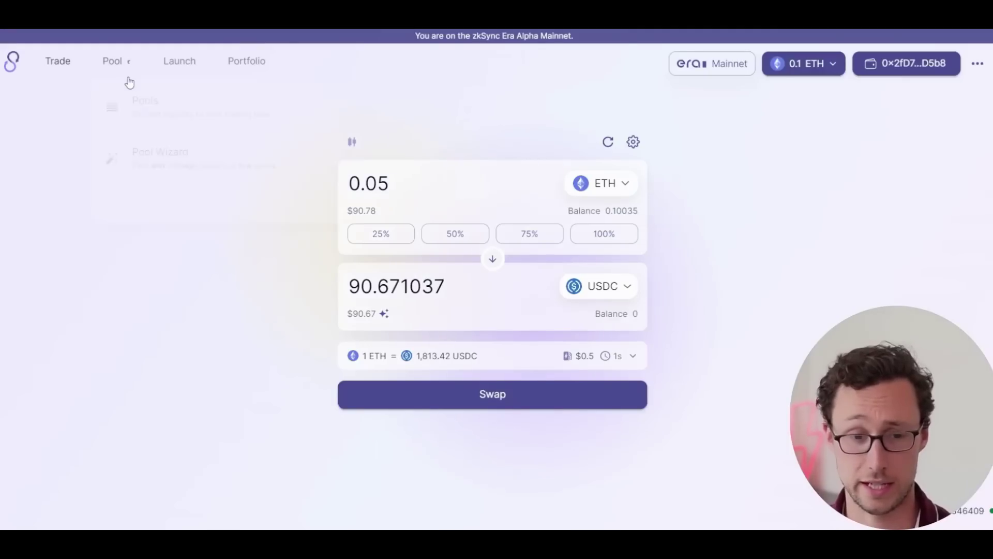
- Scroll the pools list and open the ETH / USDC pool overview
left_click(150, 104)
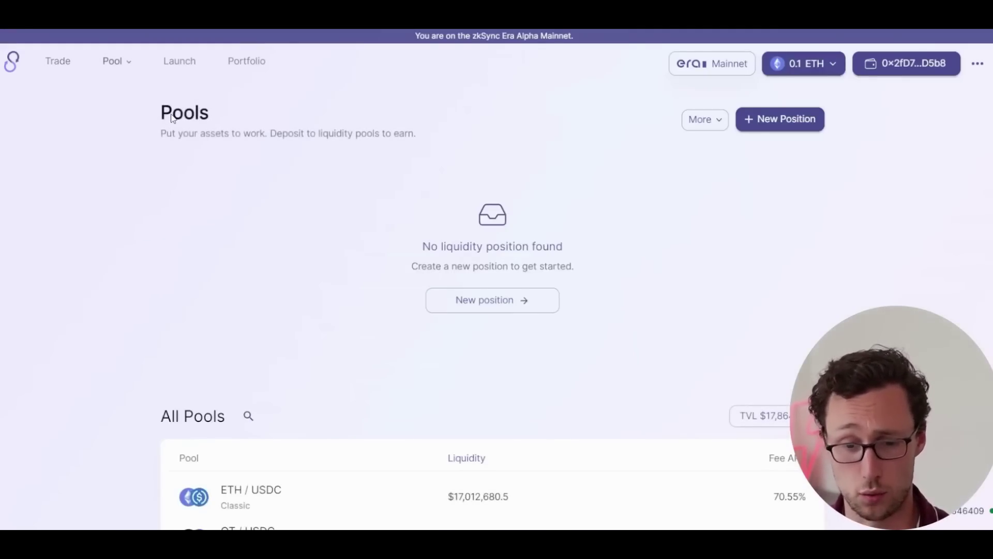
scroll(186, 158, "down", 1)
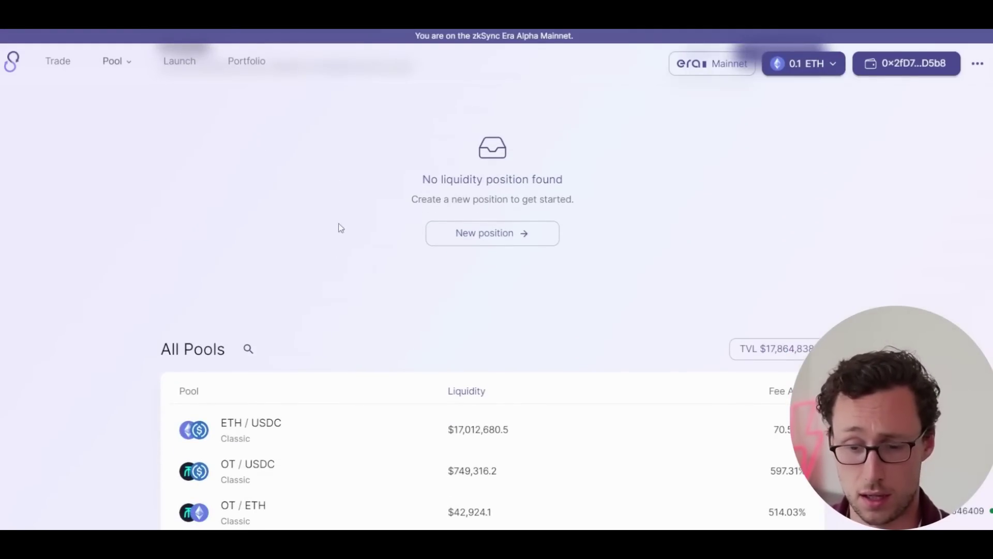
scroll(310, 258, "down", 3)
left_click(231, 295)
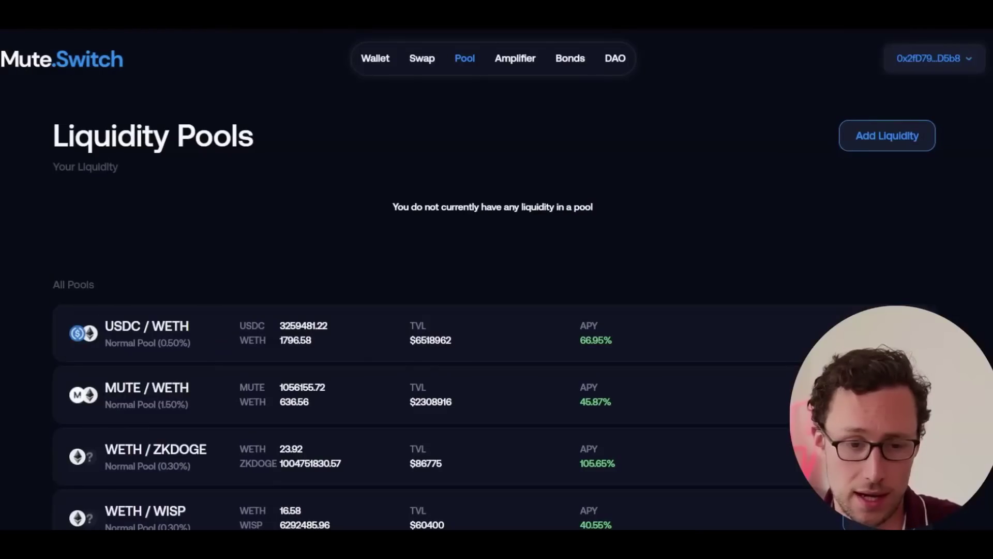
left_click(375, 58)
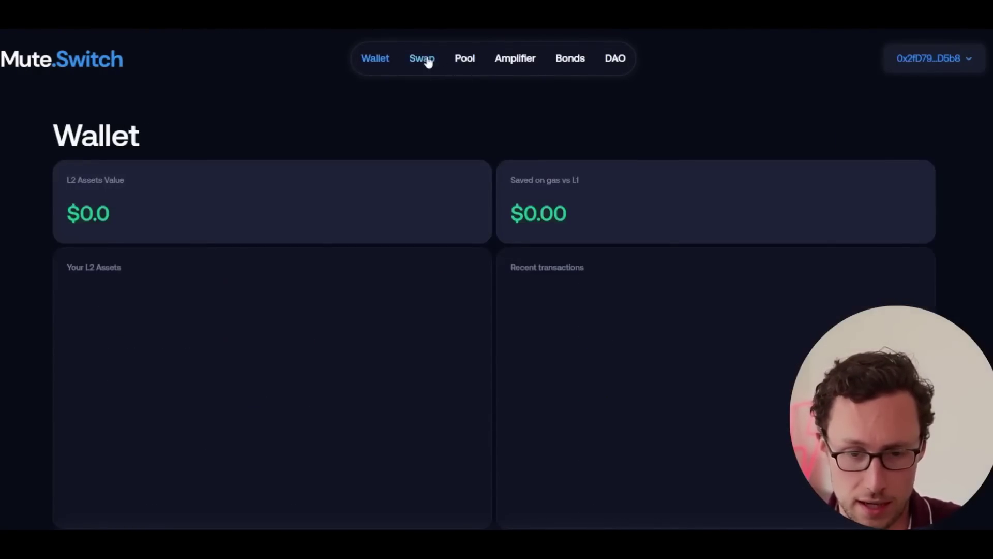
left_click(425, 61)
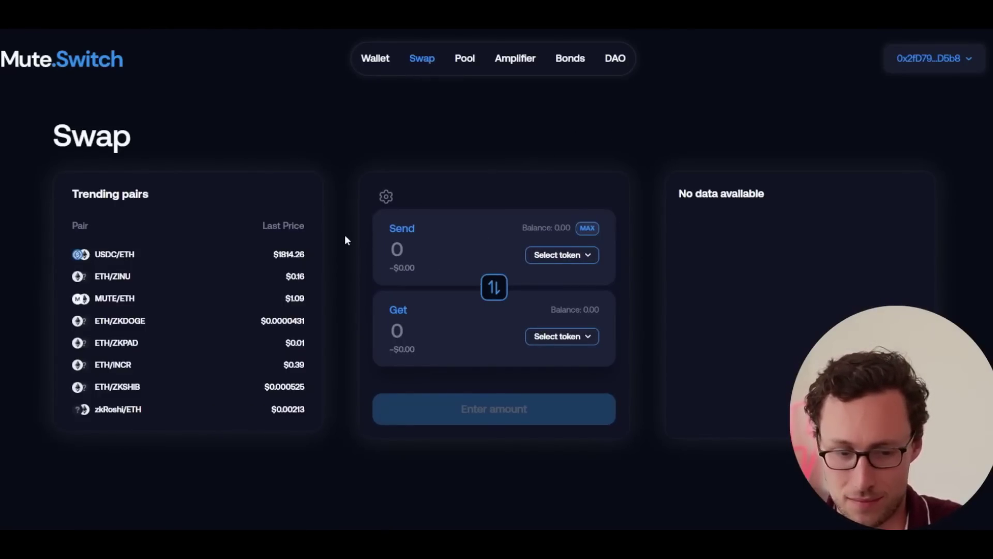
left_click(465, 61)
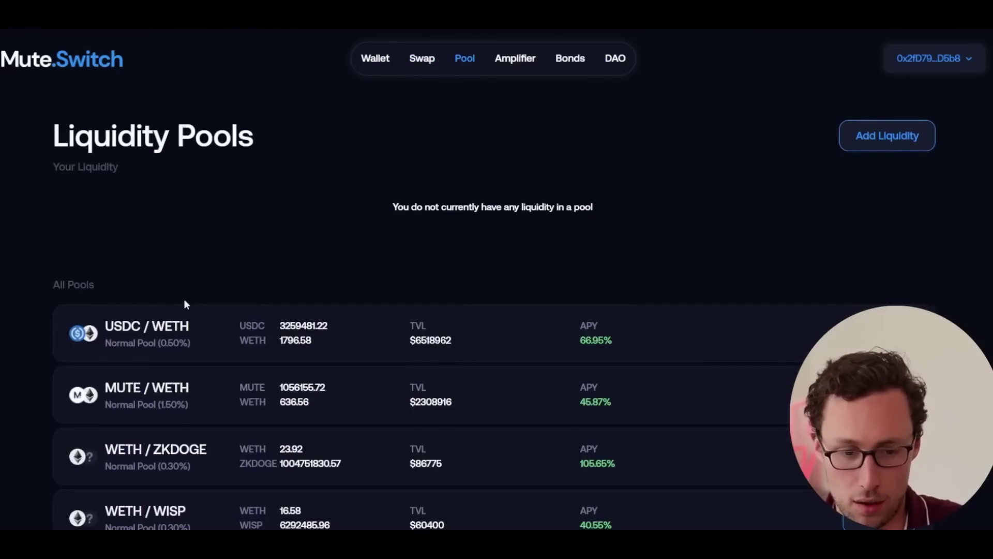
scroll(191, 317, "down", 2)
scroll(206, 326, "up", 2)
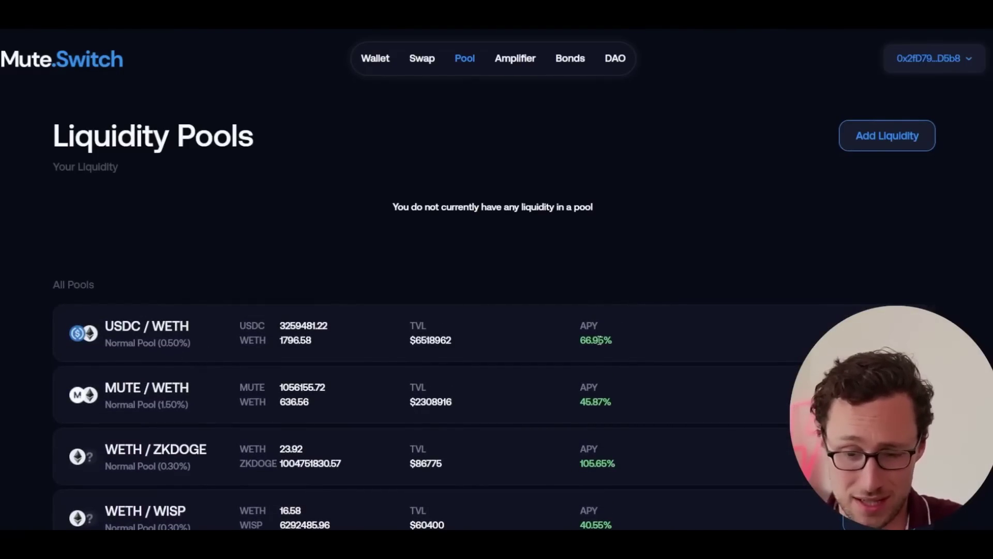
scroll(579, 336, "down", 1)
scroll(281, 343, "down", 1)
scroll(235, 327, "up", 1)
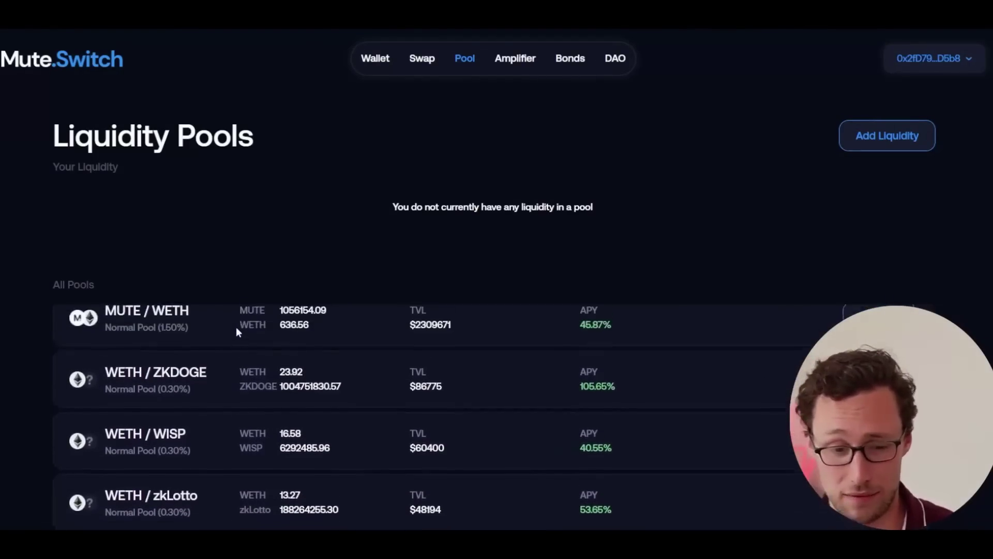
scroll(221, 347, "up", 1)
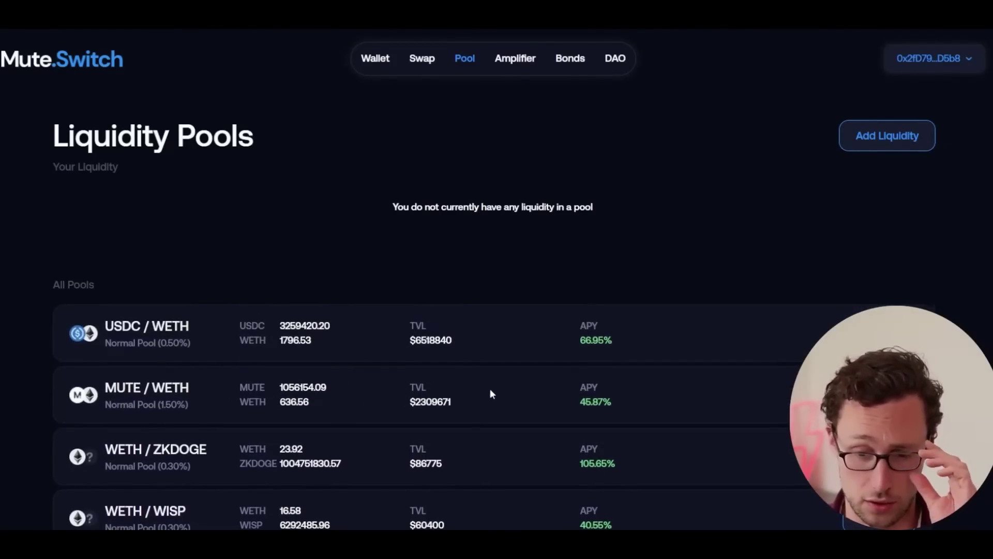
scroll(496, 386, "down", 1)
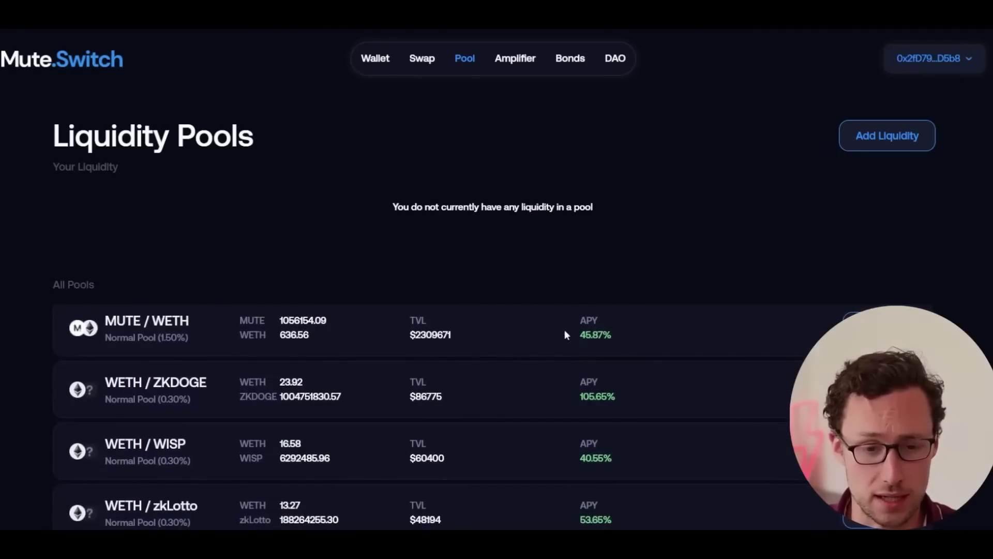
scroll(564, 330, "down", 1)
scroll(571, 327, "down", 1)
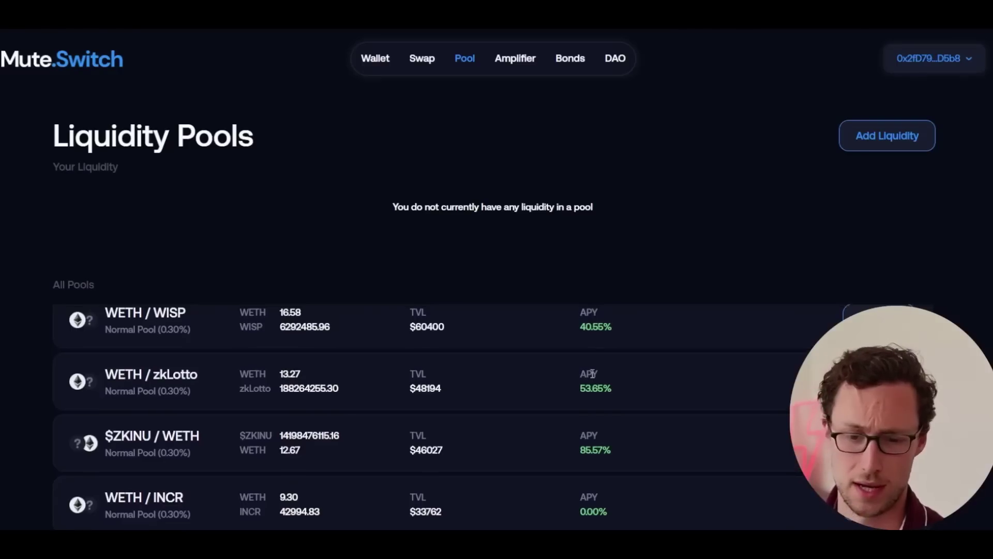
- Scroll back up the page
scroll(626, 361, "up", 3)
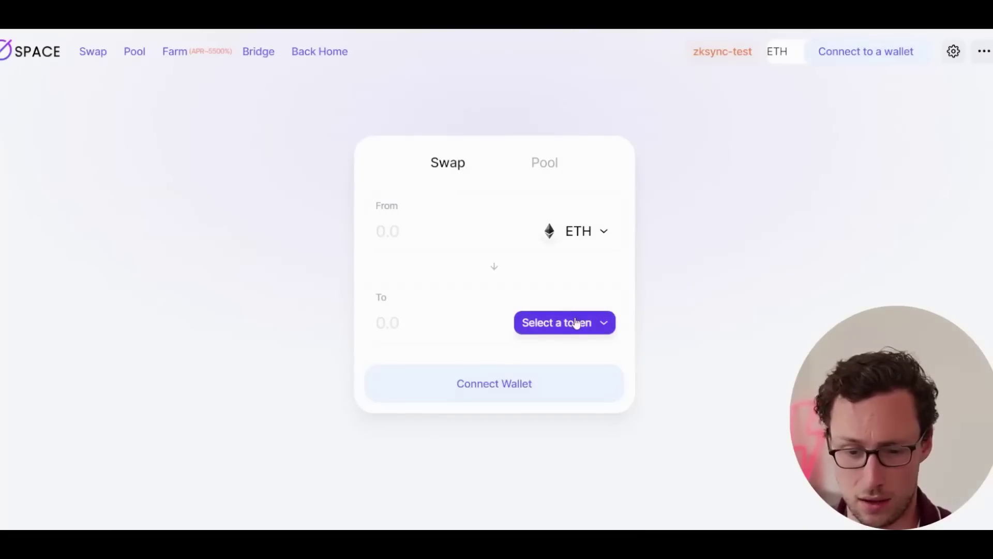
- Look over SpaceFi's receive-token list and close it without choosing a token
left_click(571, 322)
scroll(510, 312, "down", 1)
scroll(512, 313, "up", 1)
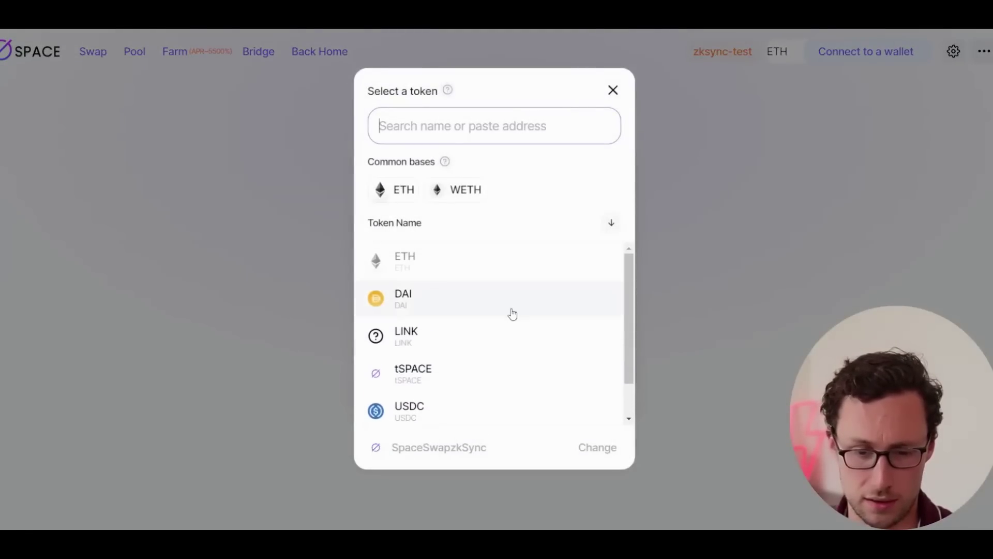
left_click(720, 167)
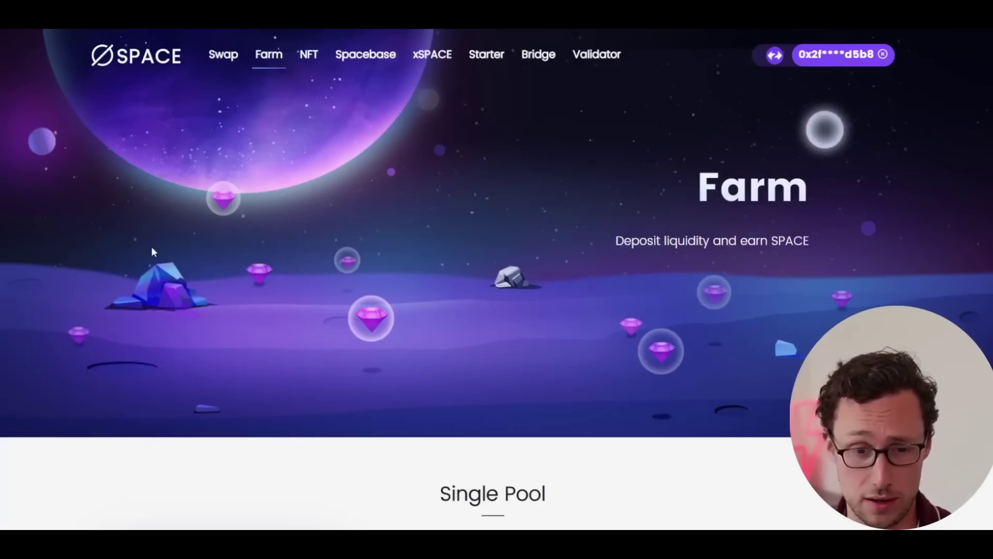
- Scroll through the Farm's xSPACE single pool and ETH-USDC, SPACE-USDC LP pools
scroll(151, 252, "down", 8)
scroll(151, 251, "down", 5)
scroll(176, 223, "down", 3)
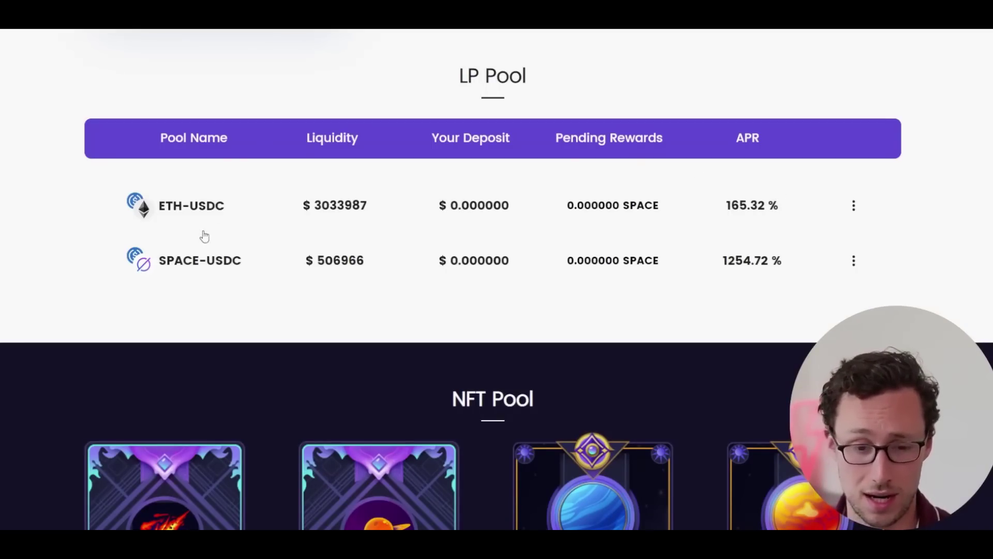
scroll(189, 251, "up", 5)
scroll(269, 263, "down", 4)
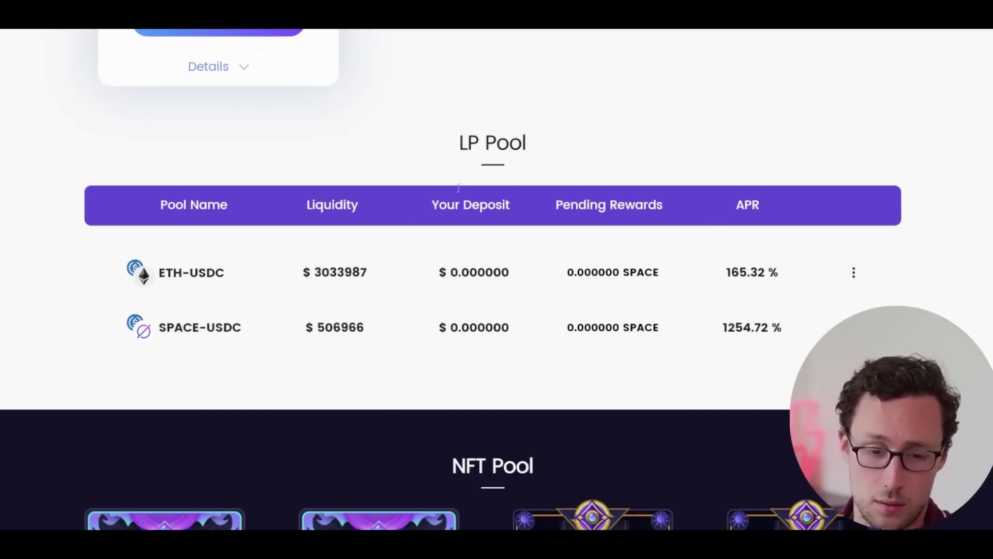
scroll(532, 271, "up", 1)
scroll(532, 271, "up", 7)
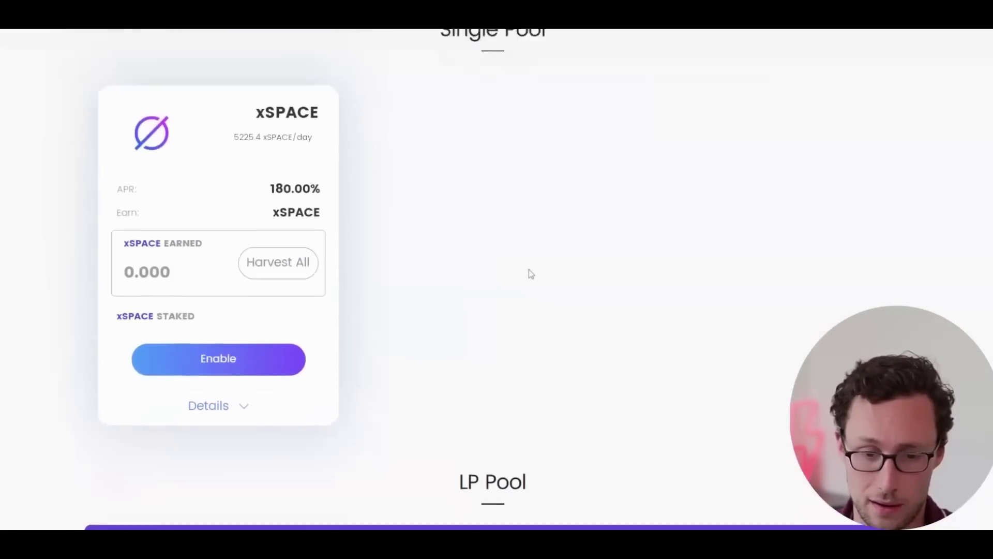
scroll(532, 274, "down", 1)
scroll(530, 275, "up", 2)
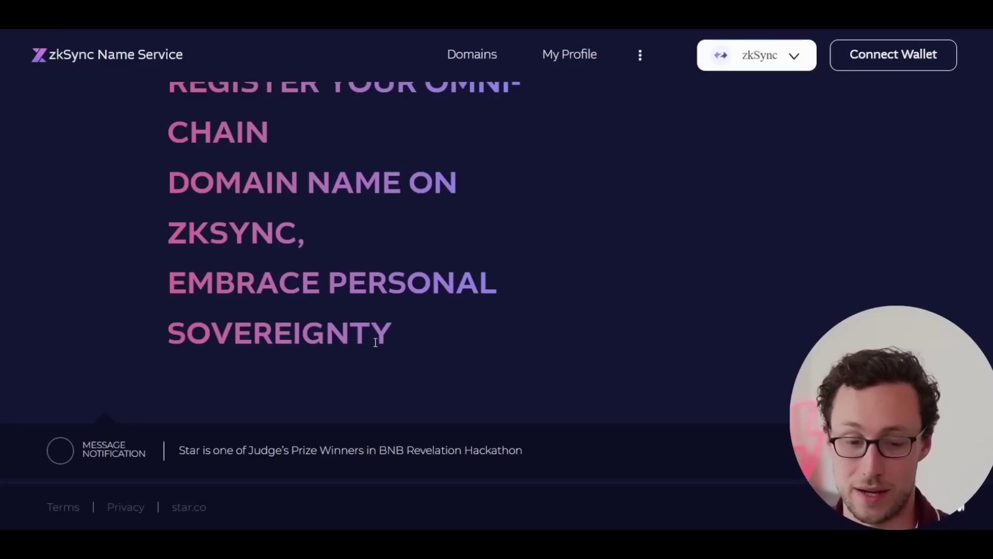
- Scroll up the zkSync Name Service homepage
scroll(383, 336, "up", 2)
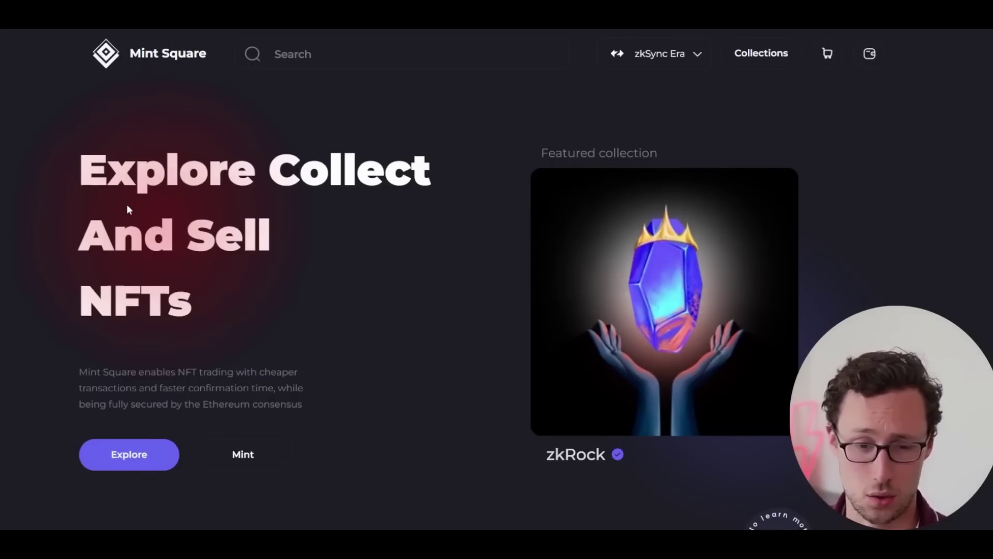
- Scroll the Mint Square homepage to find its Collections section
scroll(126, 204, "down", 1)
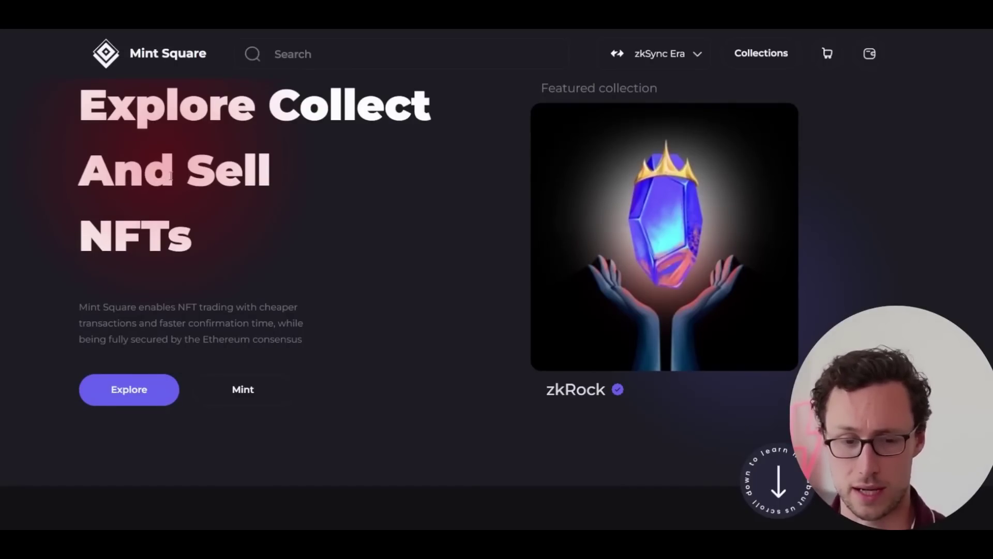
scroll(136, 181, "down", 1)
scroll(155, 181, "down", 2)
scroll(172, 182, "down", 4)
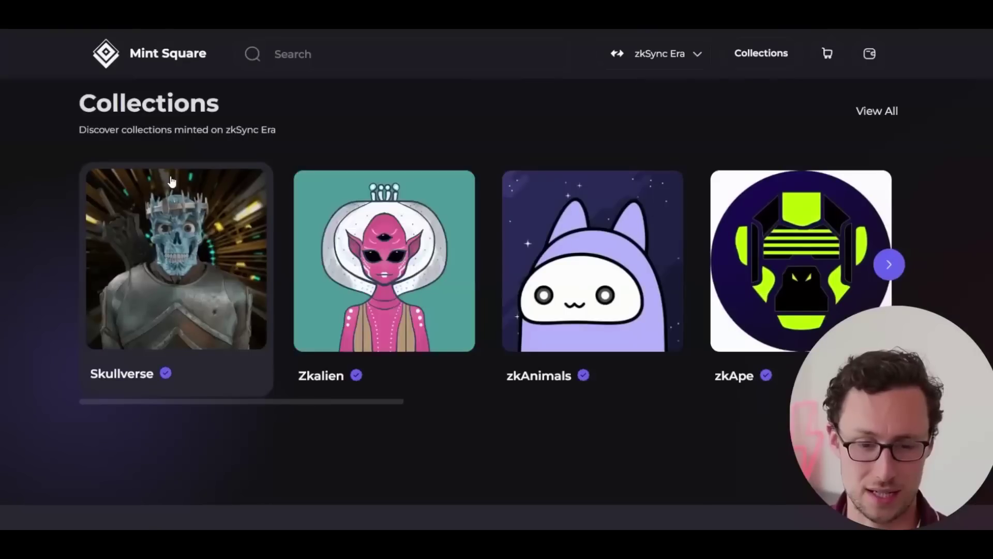
scroll(176, 184, "down", 3)
scroll(176, 206, "up", 2)
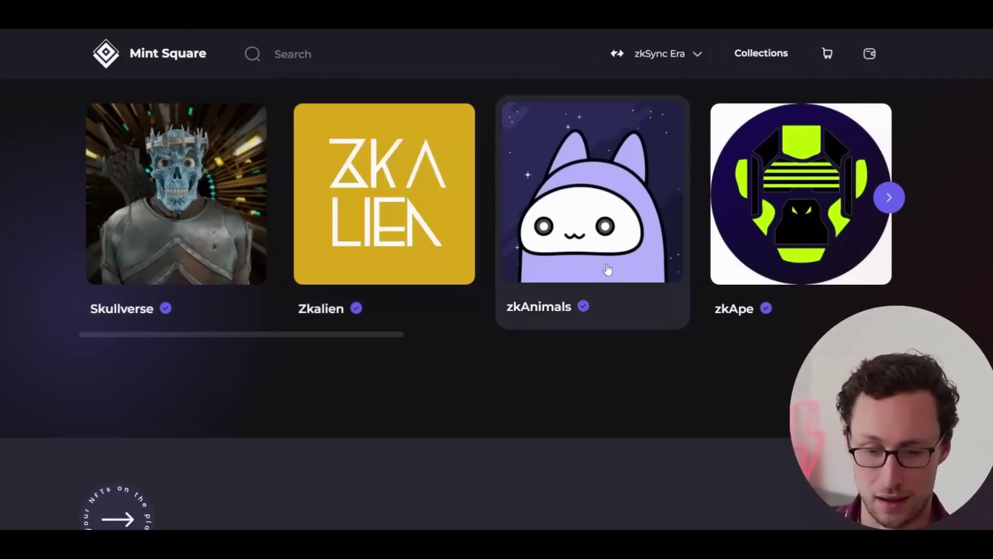
scroll(595, 232, "up", 1)
scroll(696, 313, "up", 2)
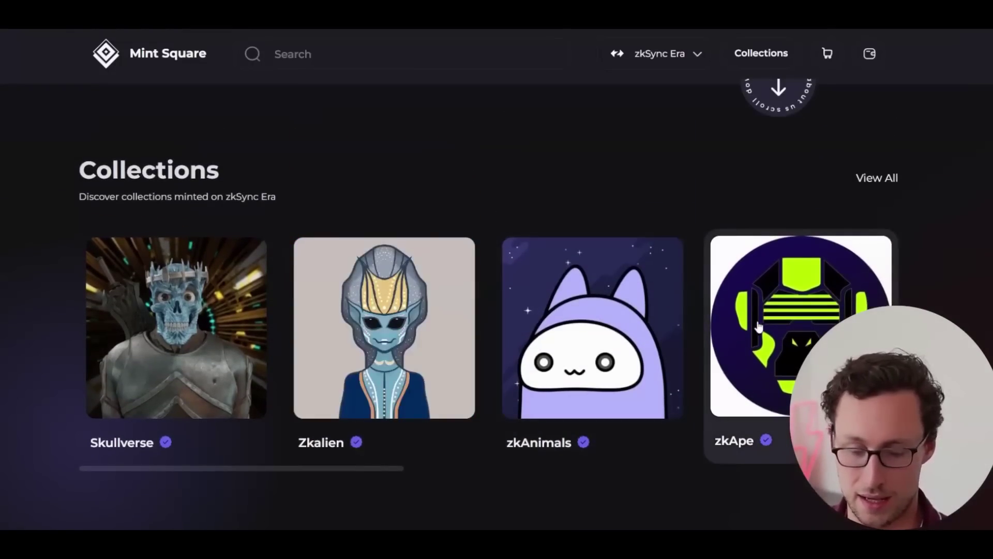
scroll(745, 327, "down", 3)
scroll(757, 317, "down", 2)
scroll(750, 310, "down", 3)
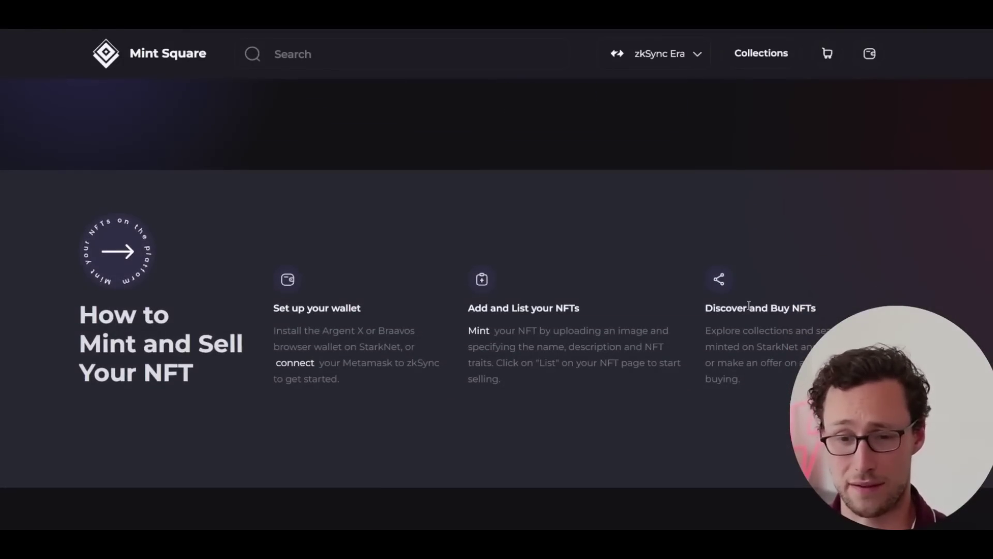
scroll(750, 310, "up", 1)
scroll(748, 305, "up", 4)
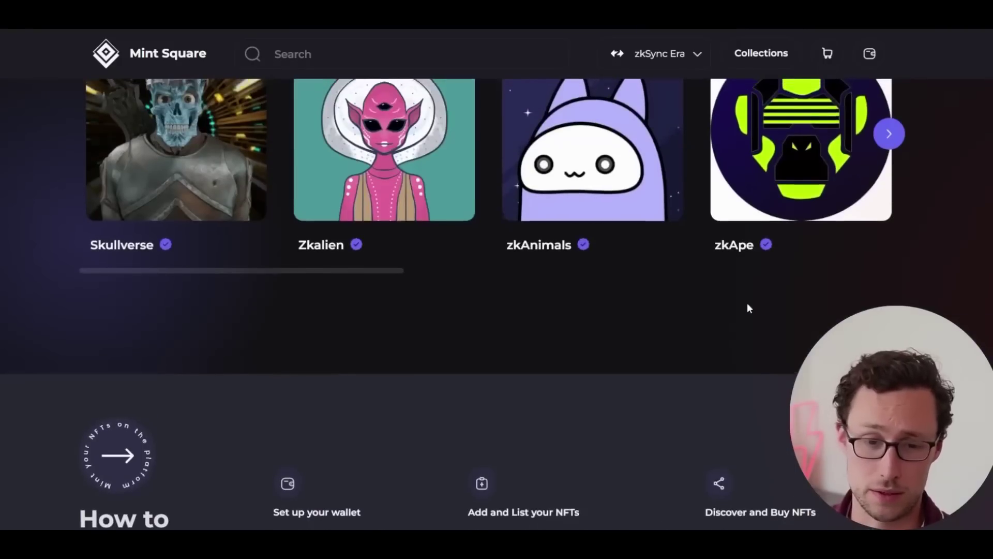
scroll(748, 303, "up", 3)
- Open View All and scroll the collections grid of ZKBoredApes, zkEagles, zkRock, zkSharks
left_click(895, 109)
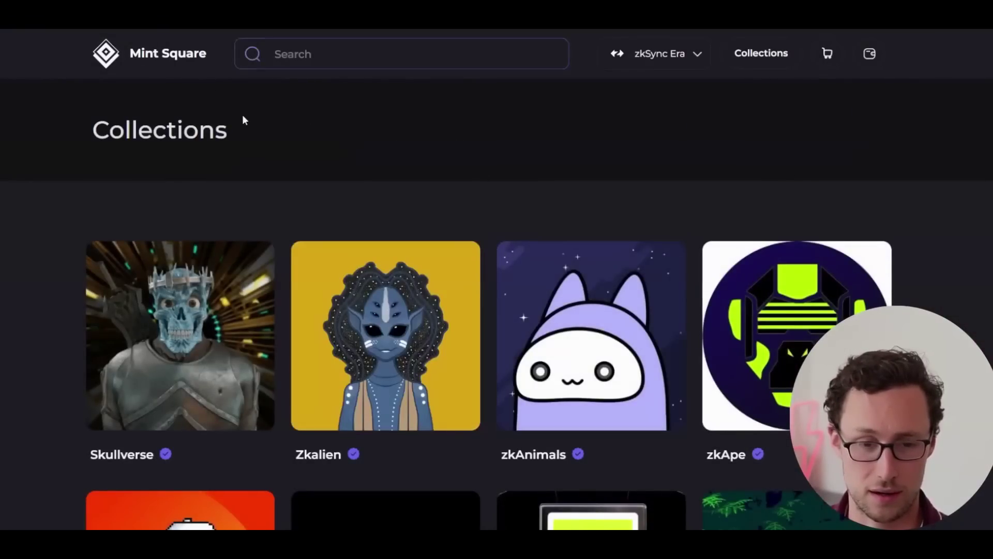
scroll(243, 121, "down", 3)
scroll(219, 134, "down", 5)
scroll(218, 136, "down", 3)
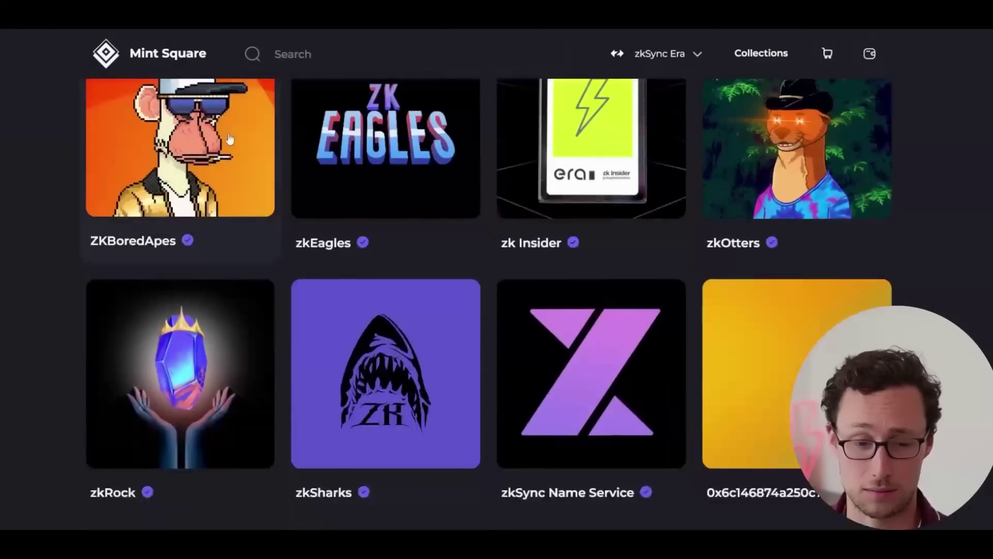